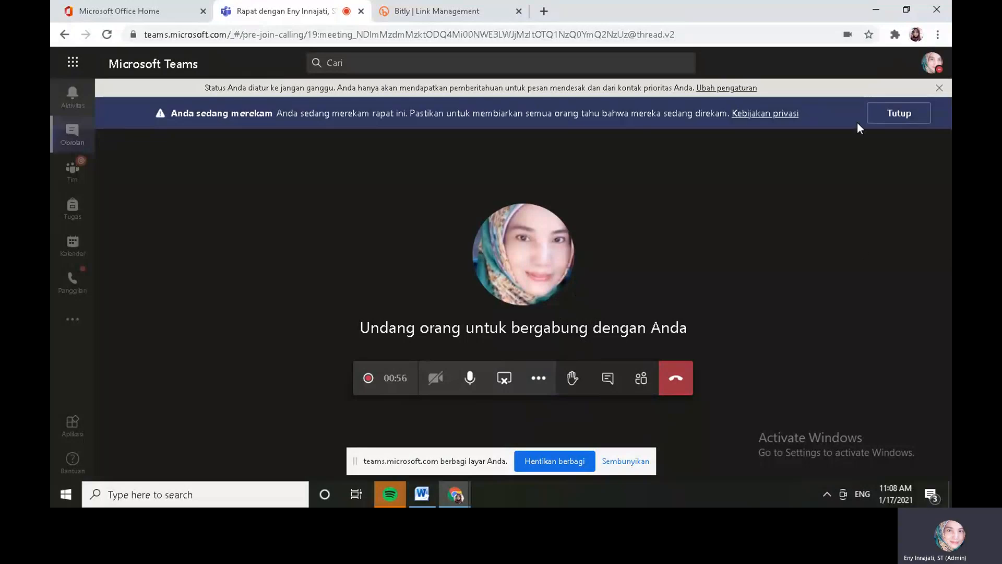
Minimize the open windows, launch Macromedia Flash 8 and create a new Flash Document.
left_click(875, 7)
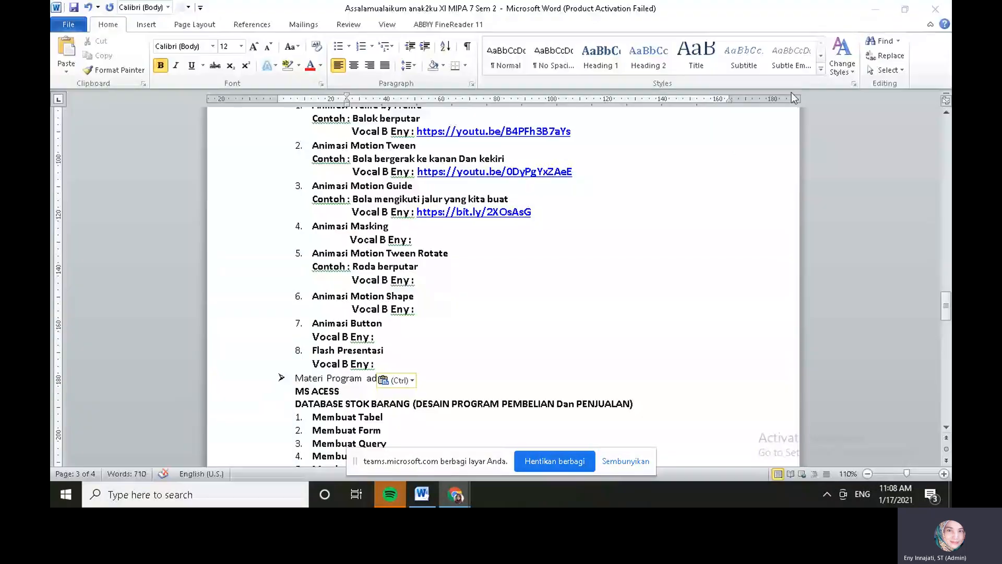
left_click(878, 9)
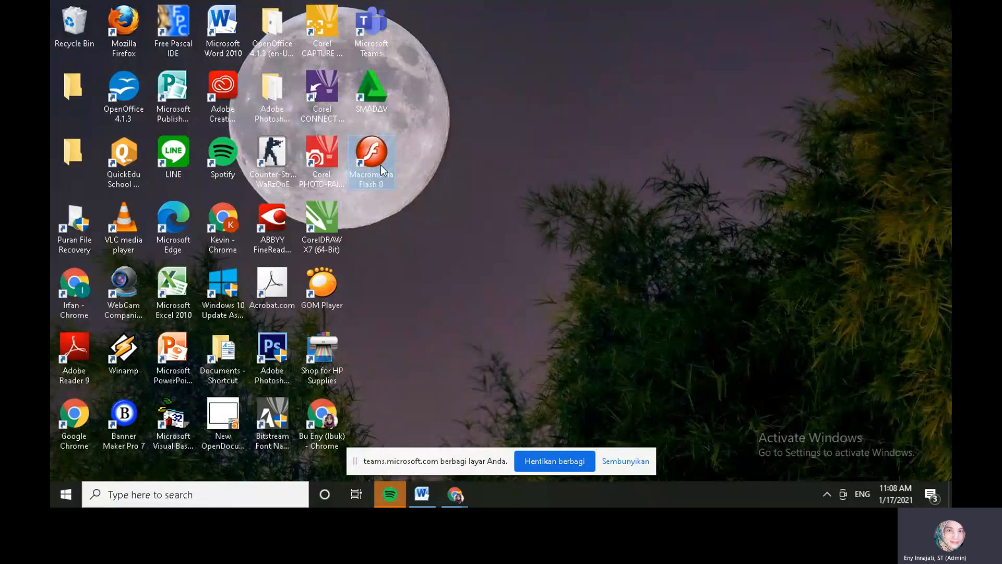
double_click(381, 184)
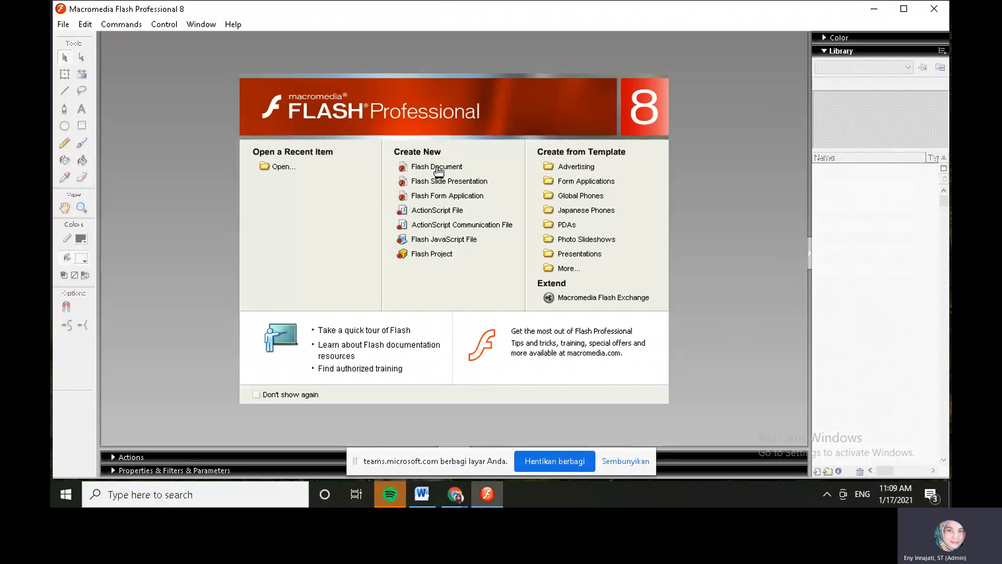
left_click(438, 168)
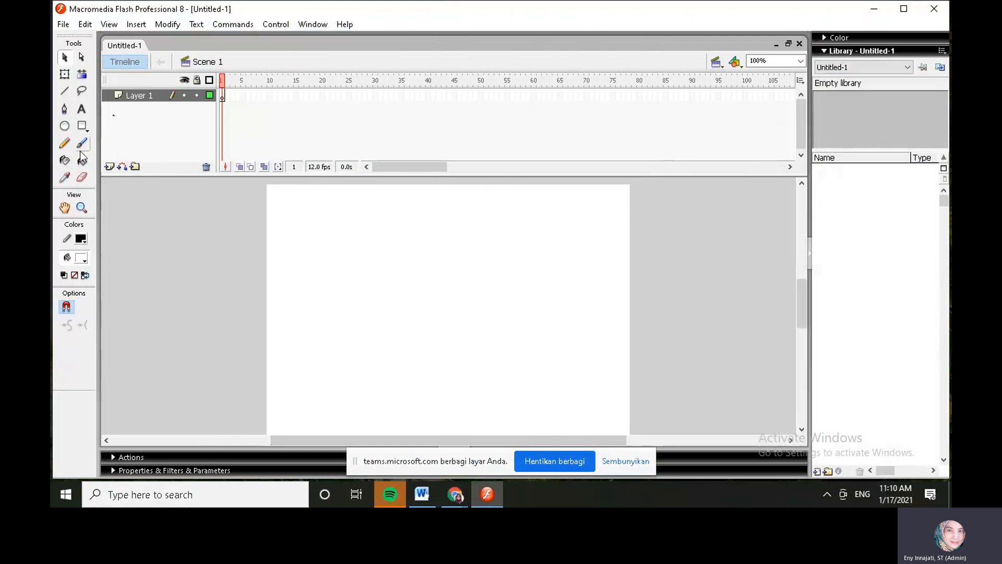
Add the text "SMA NEGERI 16 SURABAY" to the stage and place it near the stage's upper-left area.
left_click(81, 110)
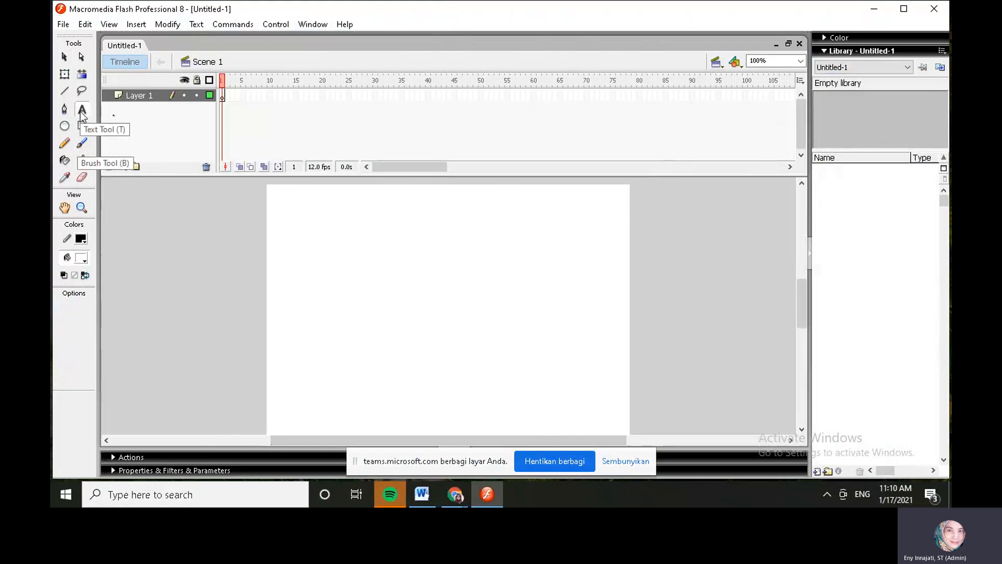
left_click(321, 228)
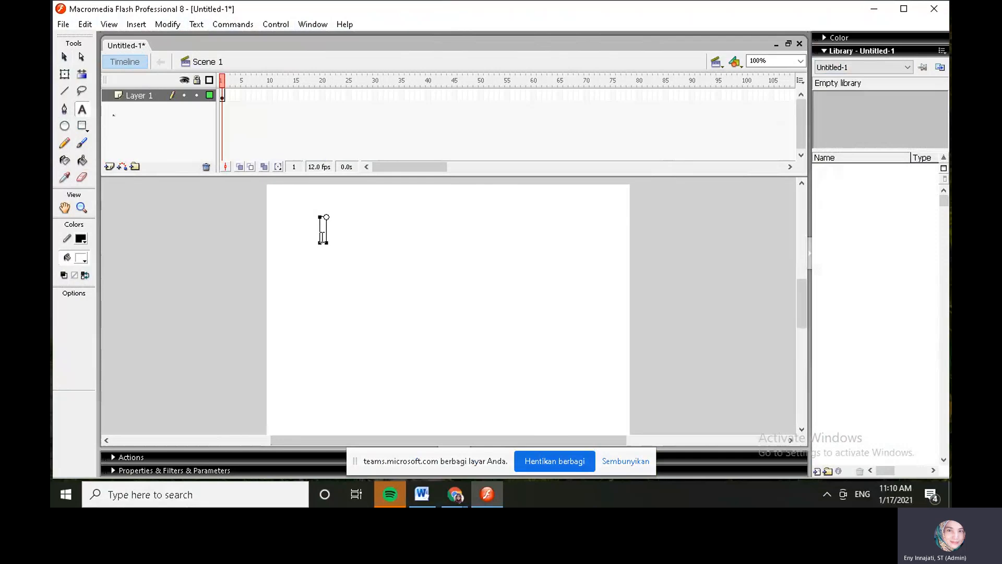
type("SMA NE")
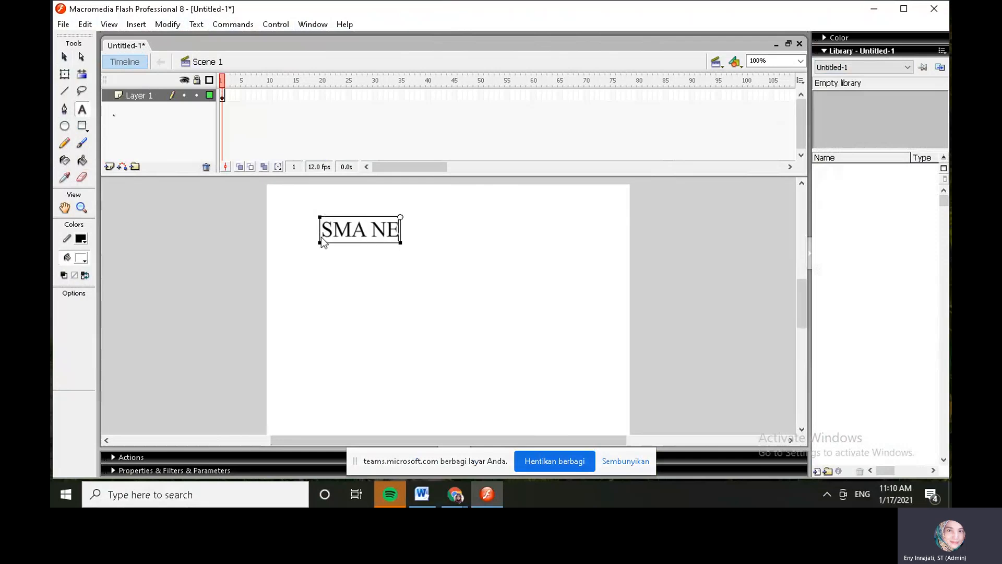
type("GERI 16")
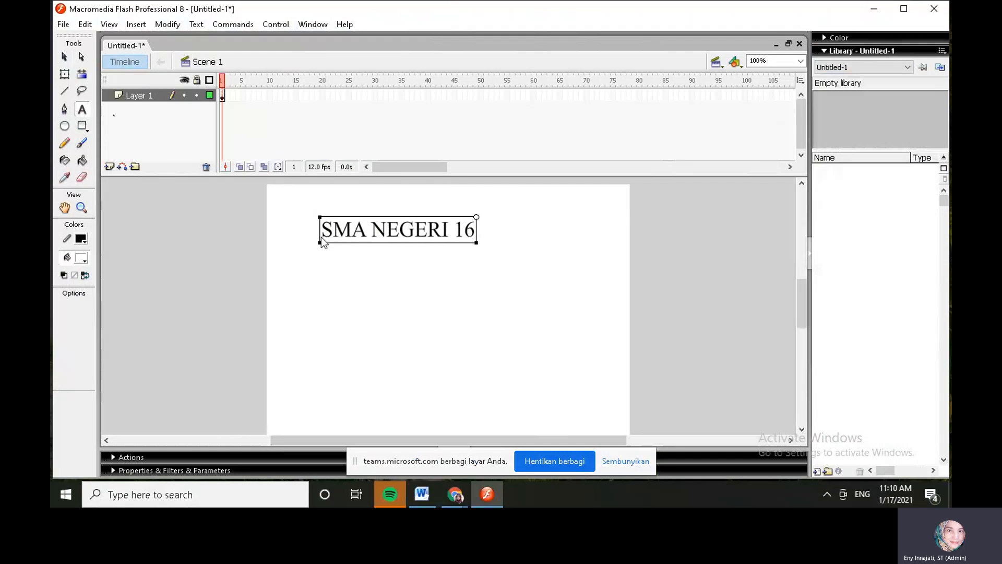
type(" SURABAY")
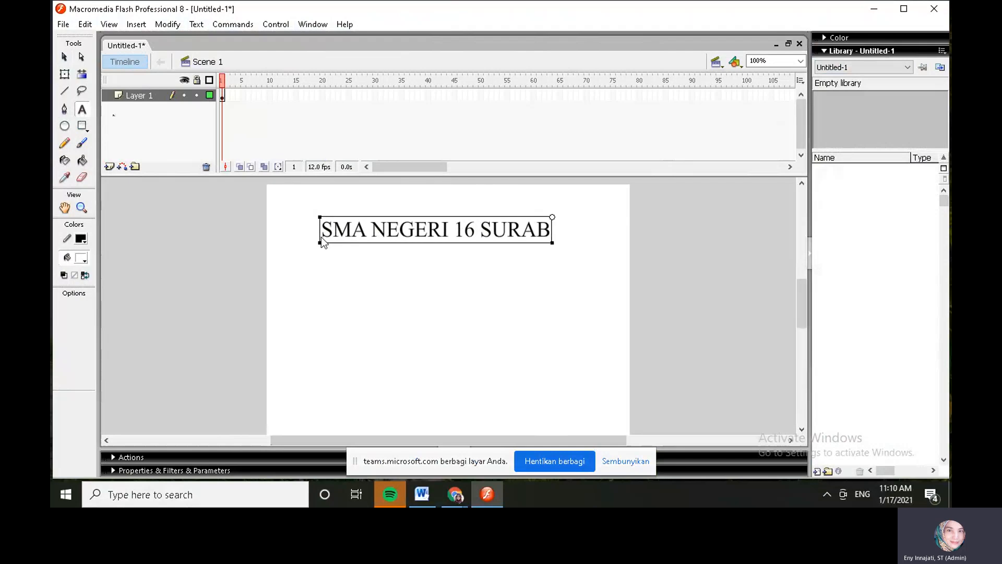
left_click(65, 56)
left_click_drag(366, 219, 338, 209)
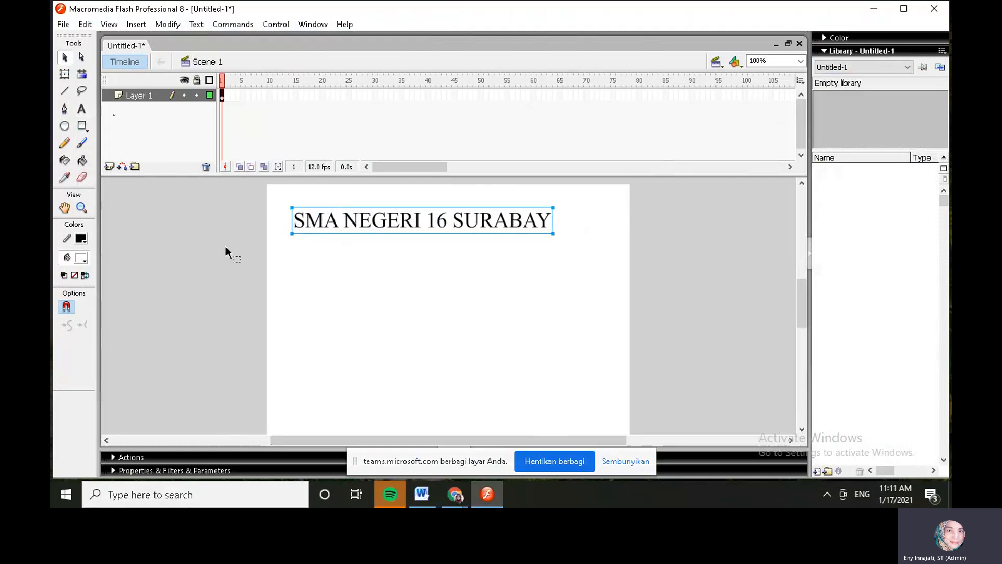
Duplicate the text three times and stagger the copies alternately right and left down the stage.
key("ctrl+d")
left_click_drag(462, 241, 516, 310)
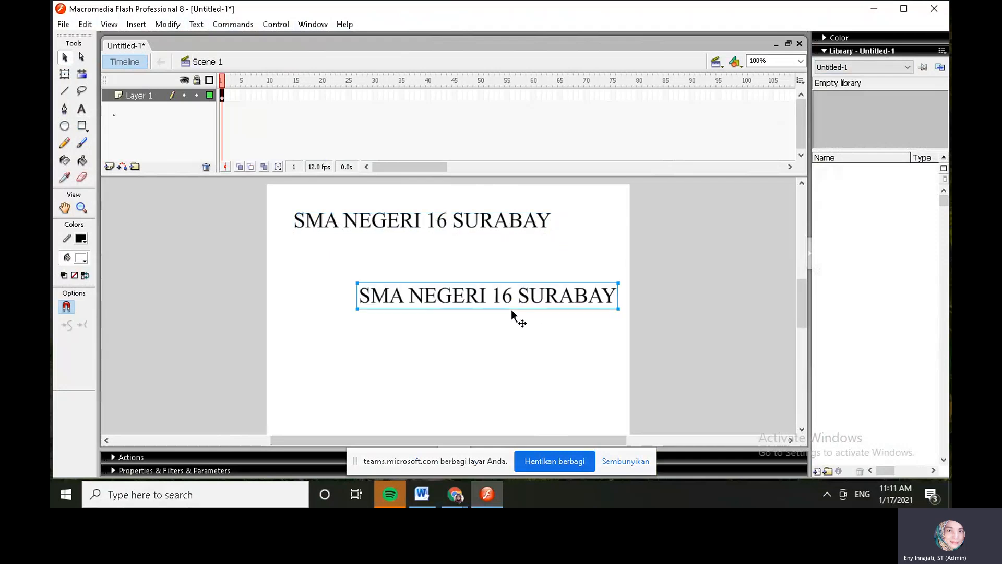
key("ctrl+d")
mouse_move(501, 315)
left_mouse_down()
mouse_move(481, 347)
mouse_move(417, 355)
mouse_move(418, 366)
left_mouse_up()
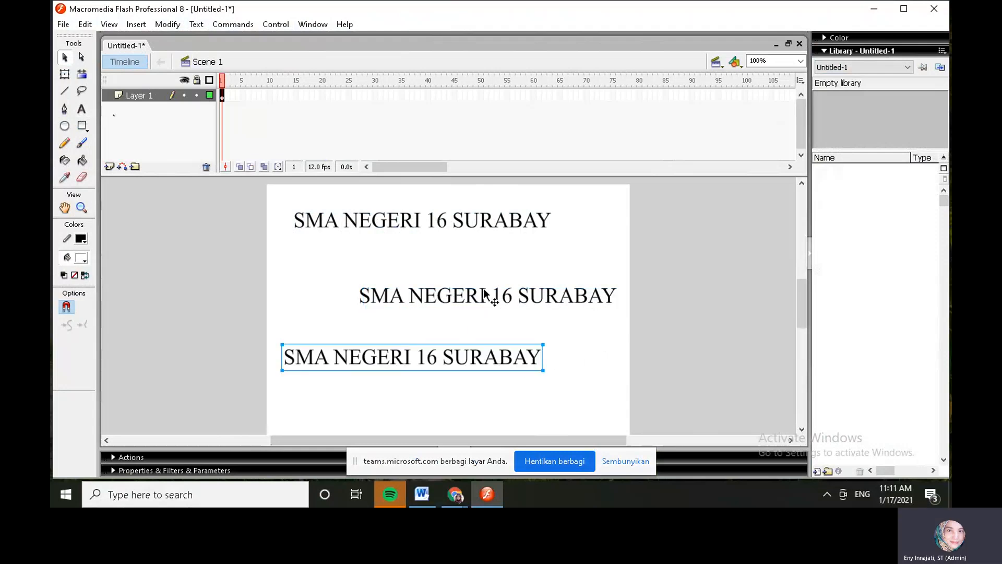
key("ctrl+d")
left_click_drag(473, 361, 531, 395)
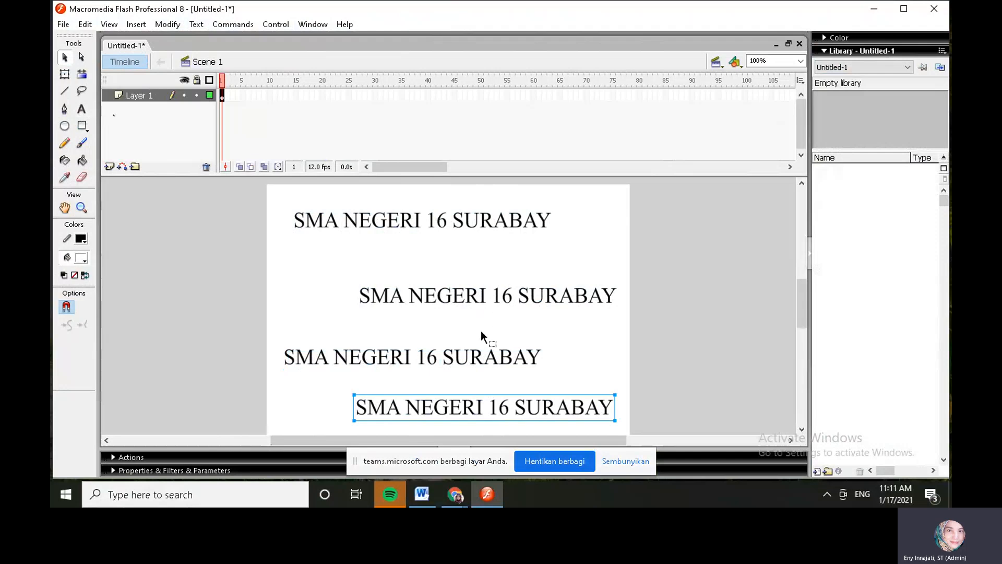
Shift the three lower text lines slightly upward so all four lines are about evenly spaced.
left_click_drag(477, 357, 477, 347)
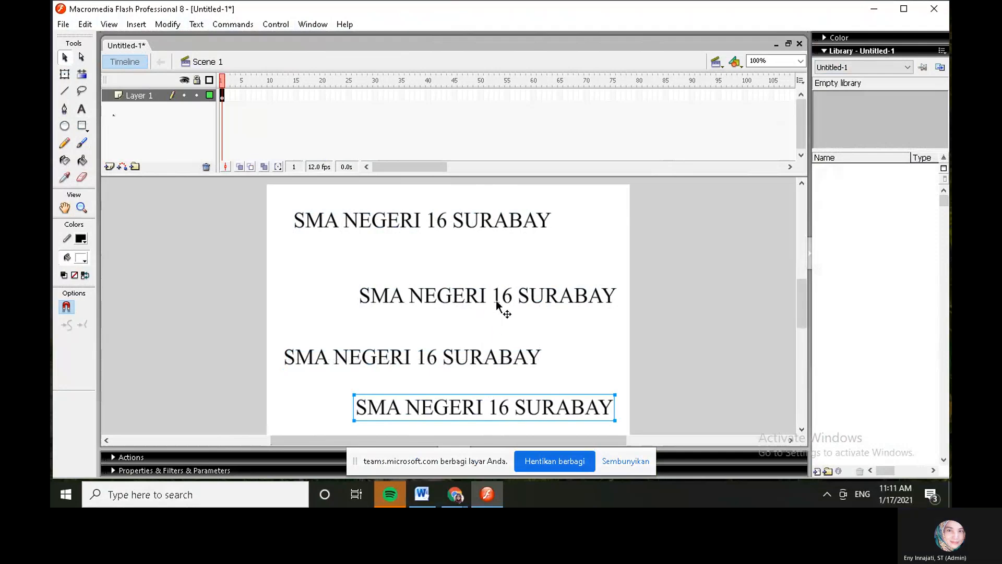
left_click_drag(503, 297, 502, 280)
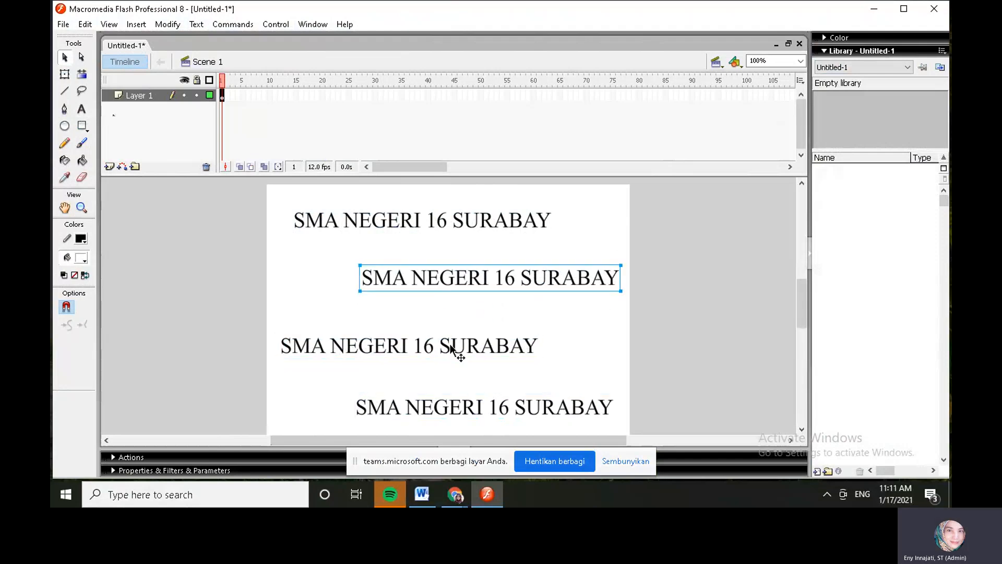
left_click_drag(451, 347, 450, 335)
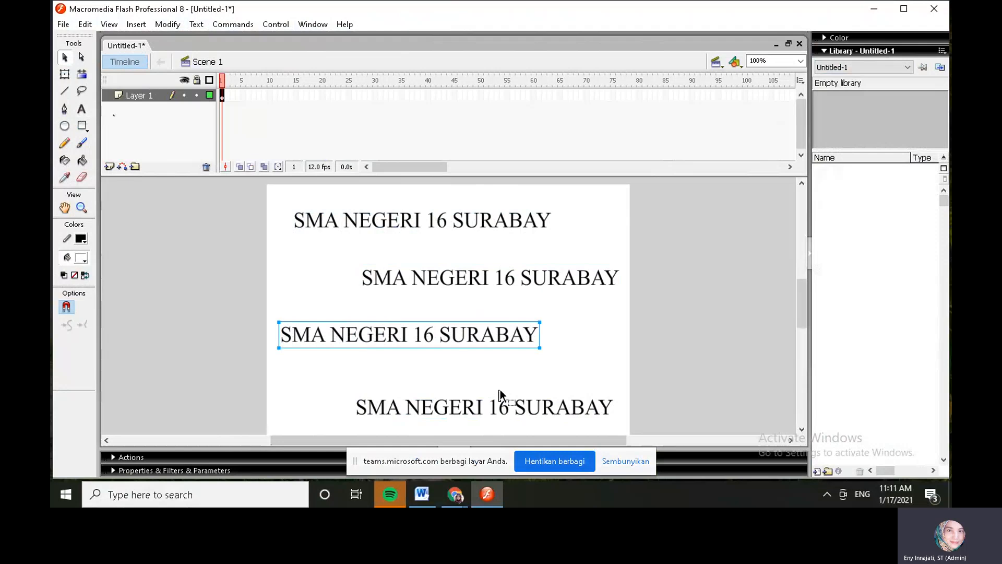
left_click_drag(511, 405, 516, 394)
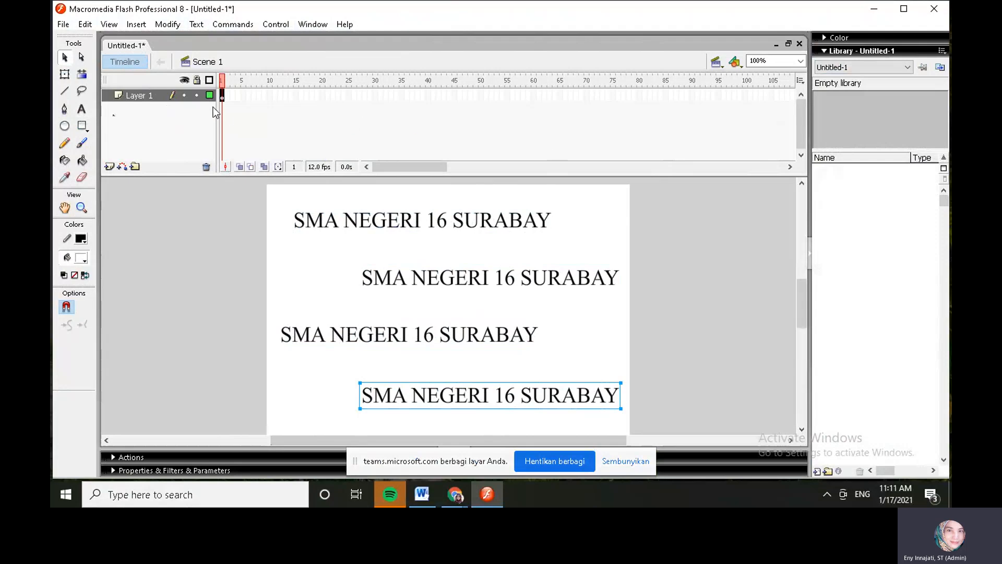
Extend Layer 1 by inserting a frame at frame 80.
left_click(641, 95)
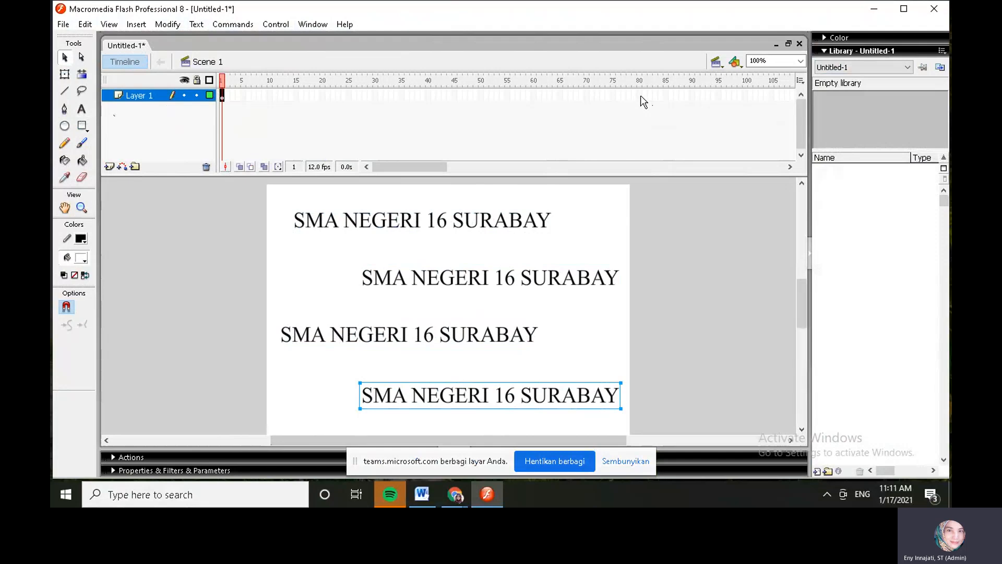
right_click(641, 95)
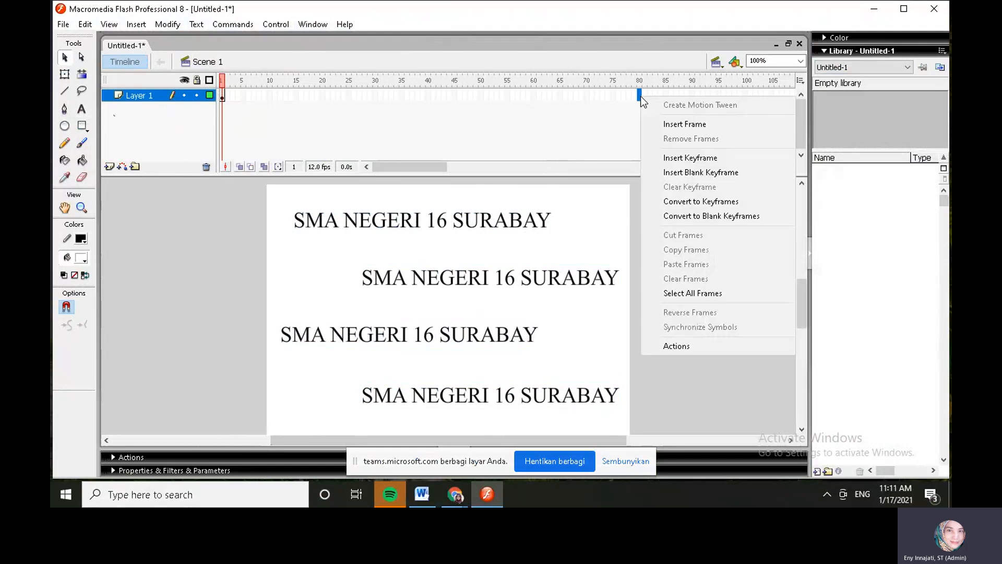
left_click(675, 128)
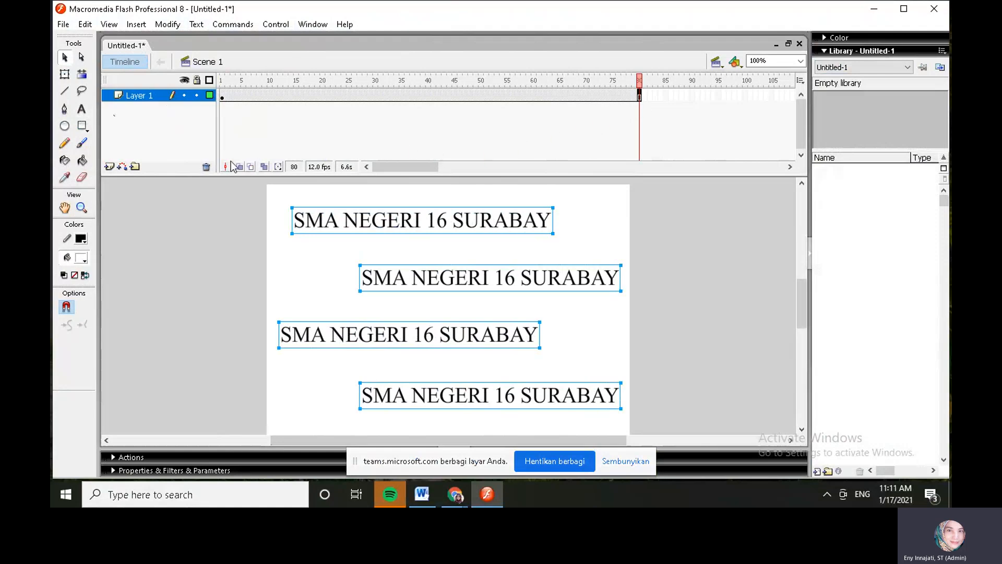
Add a new layer above Layer 1 and draw a tall, narrow ellipse overlapping the stage's left edge.
left_click(110, 167)
left_click(133, 95)
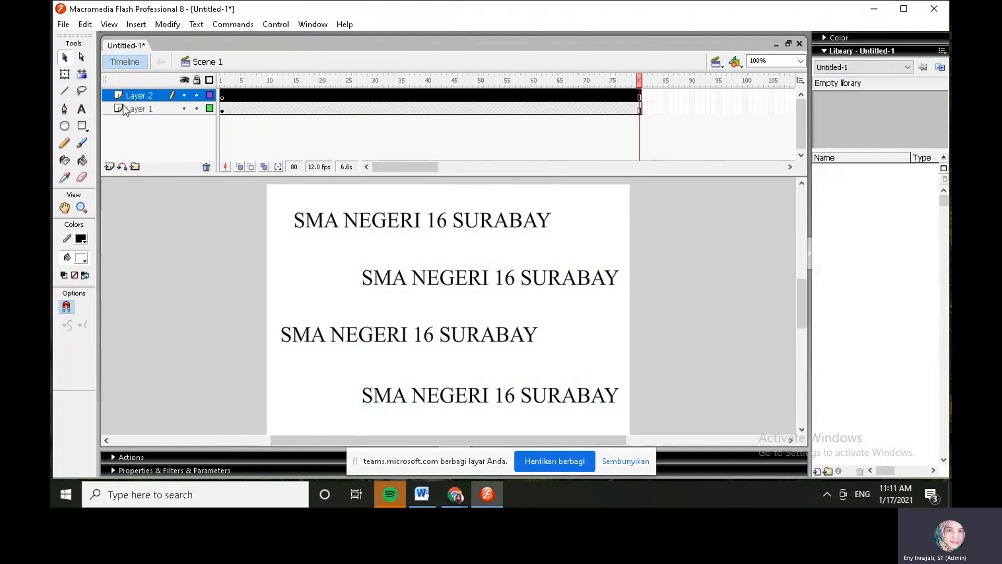
left_click(66, 126)
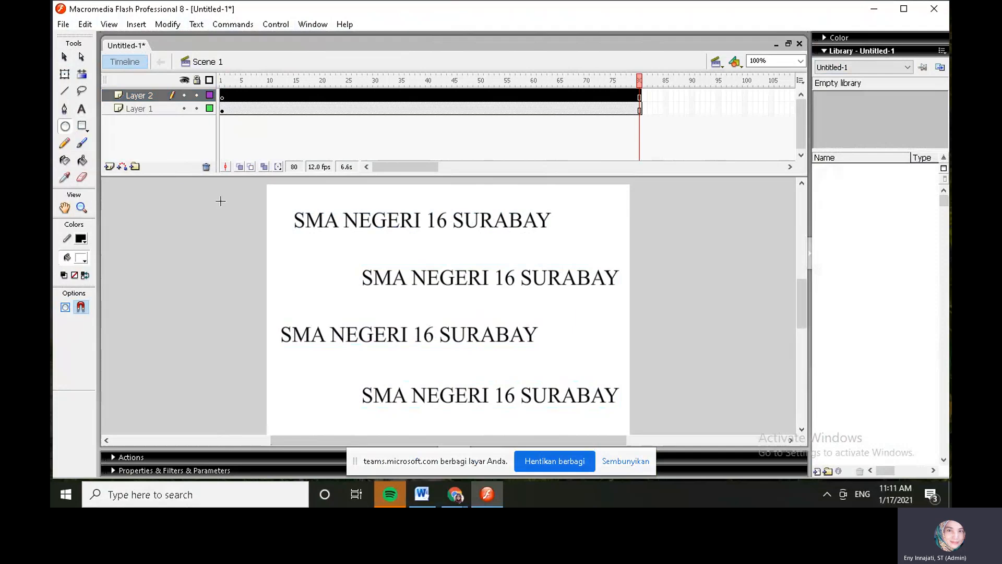
mouse_move(217, 201)
left_mouse_down()
mouse_move(284, 298)
mouse_move(298, 420)
left_mouse_up()
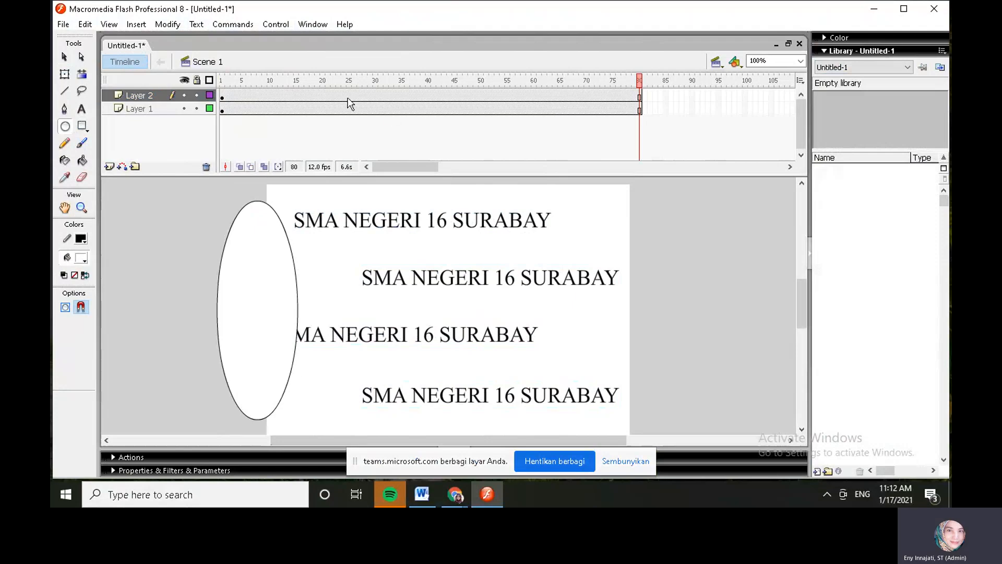
Insert a keyframe at frame 80 of Layer 2 and move the ellipse there to the stage's right edge.
right_click(640, 97)
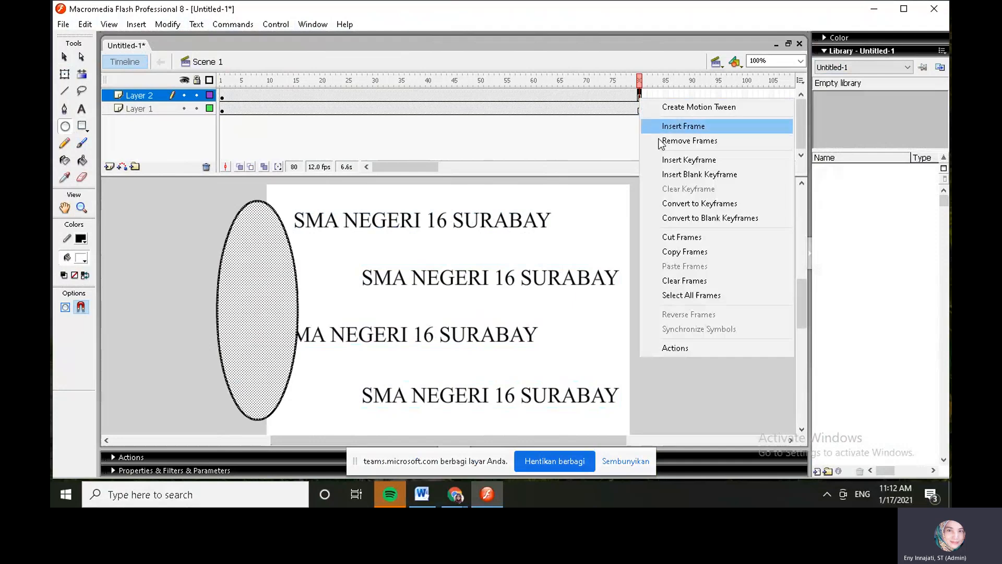
left_click(688, 160)
key("v")
left_click_drag(248, 220, 635, 211)
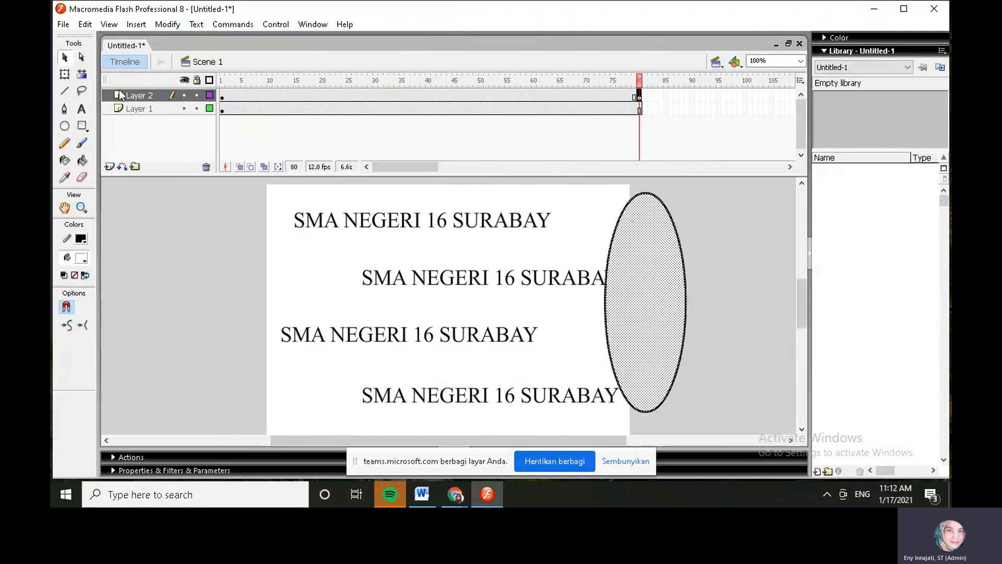
Create a motion tween from frame 1 of Layer 2 for the ellipse.
left_click(223, 96)
right_click(223, 99)
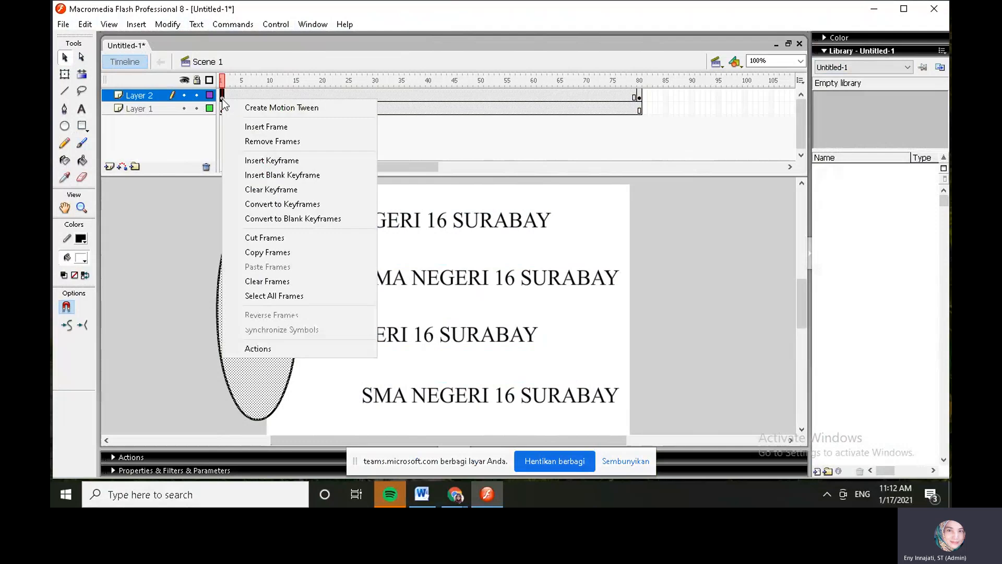
left_click(256, 107)
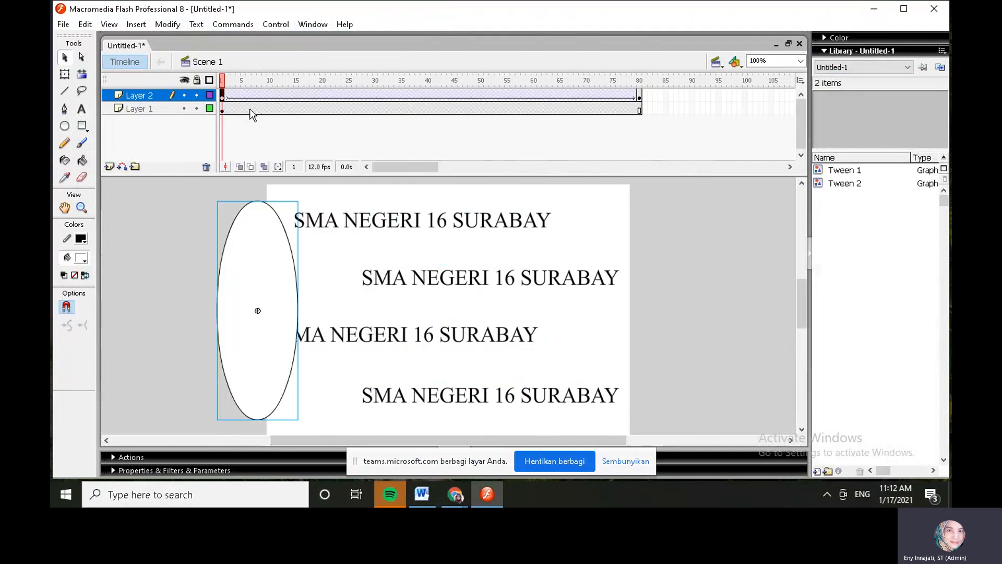
Turn Layer 2 into a mask over the text layer, test the movie and close the preview.
right_click(148, 97)
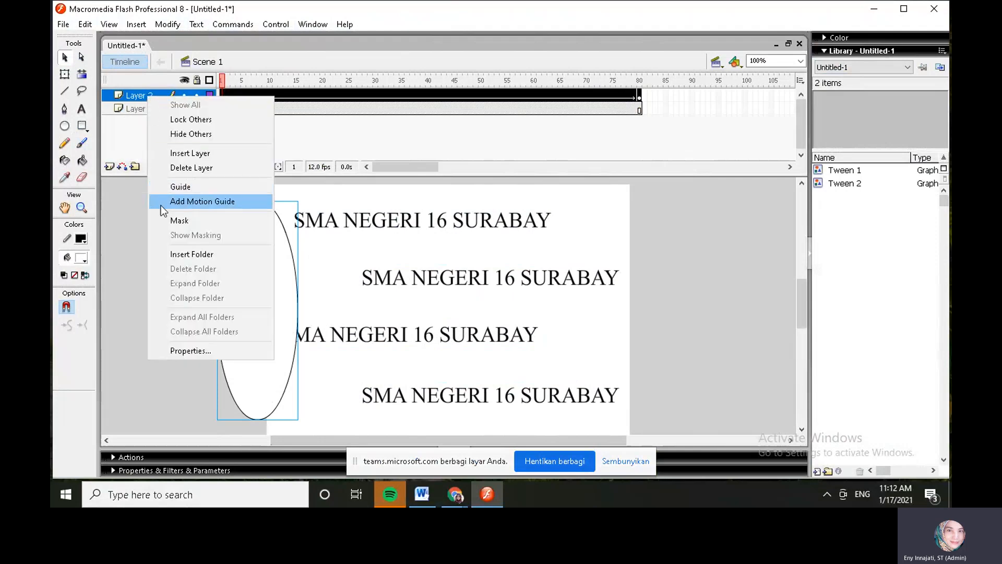
left_click(174, 222)
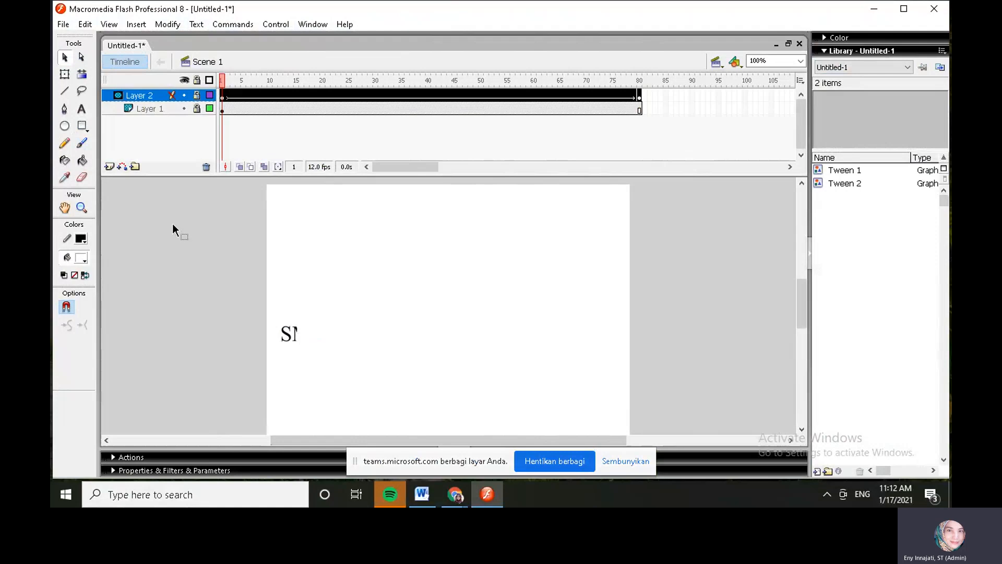
key("ctrl+Return")
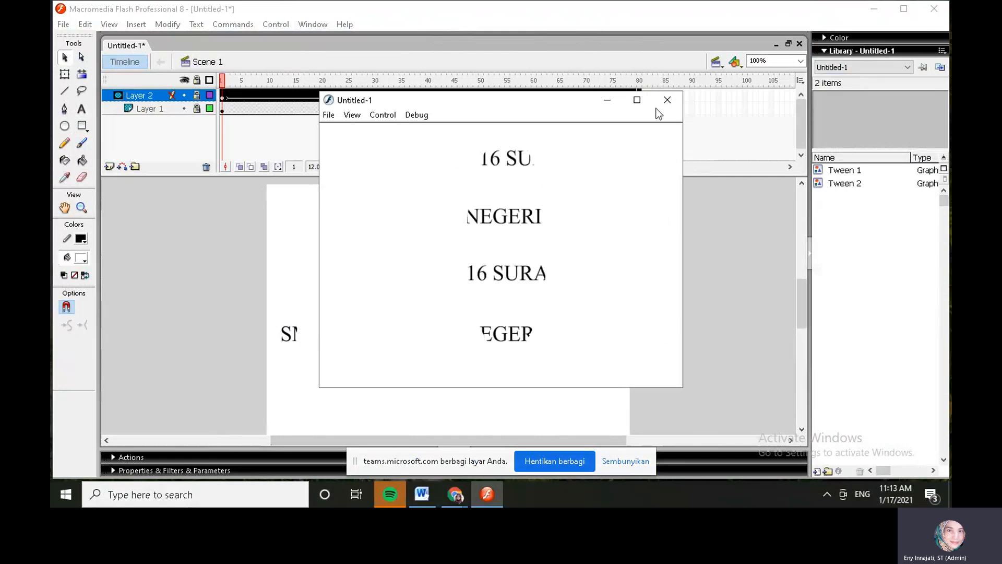
left_click(672, 98)
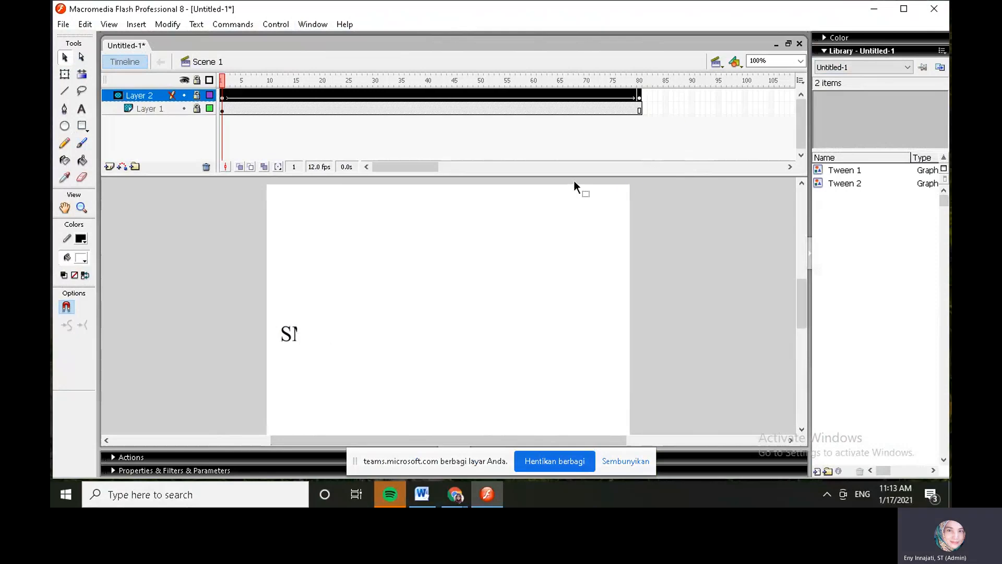
Create another new Flash Document alongside the text masking file.
left_click(64, 24)
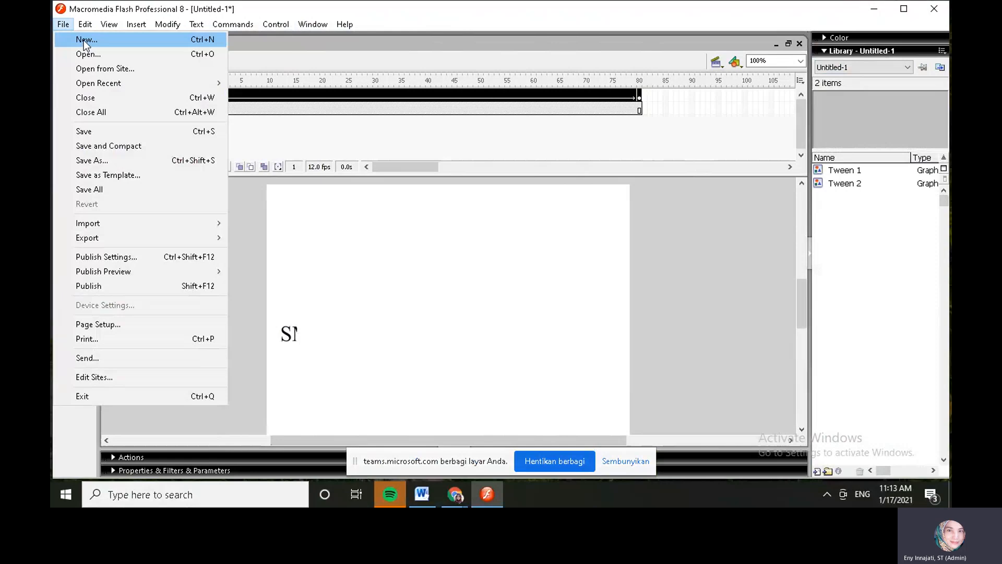
left_click(84, 39)
double_click(373, 157)
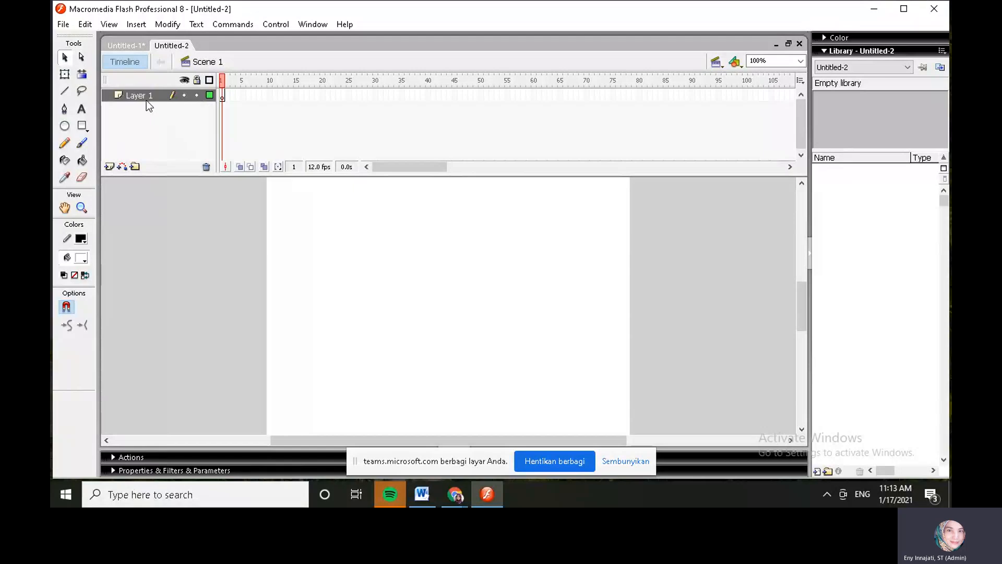
Import the picture rumput from the Pictures folder onto the stage.
left_click(65, 25)
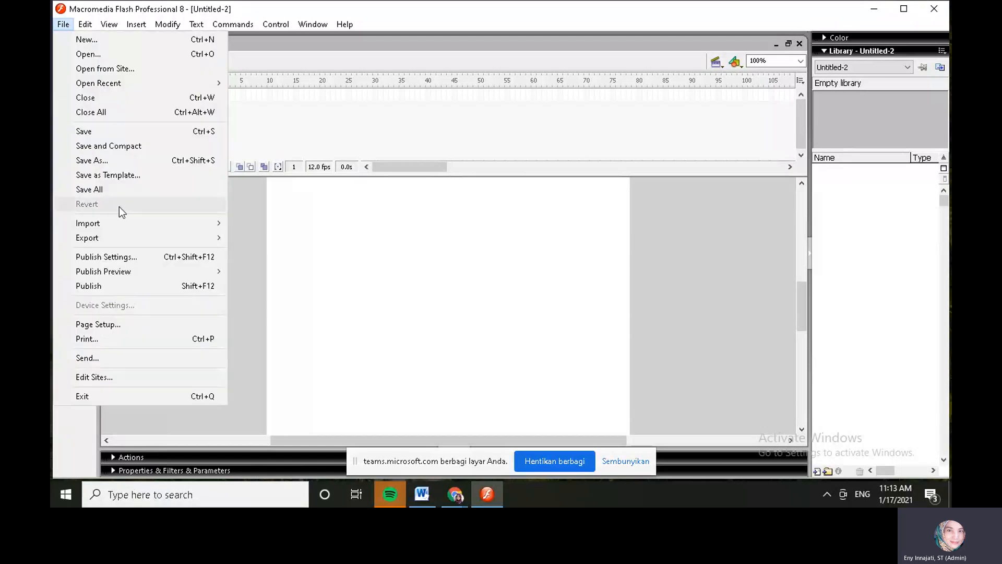
mouse_move(124, 224)
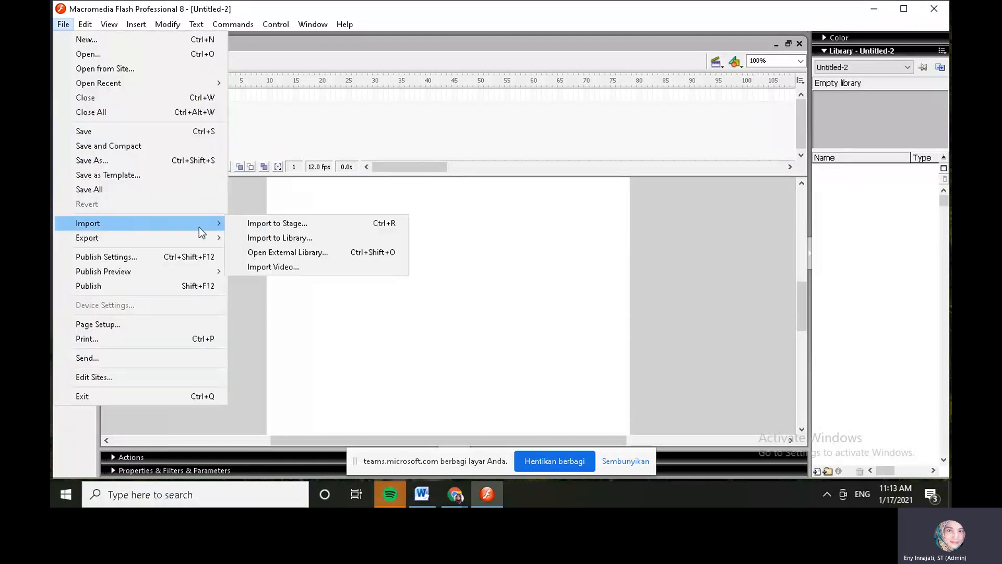
left_click(267, 225)
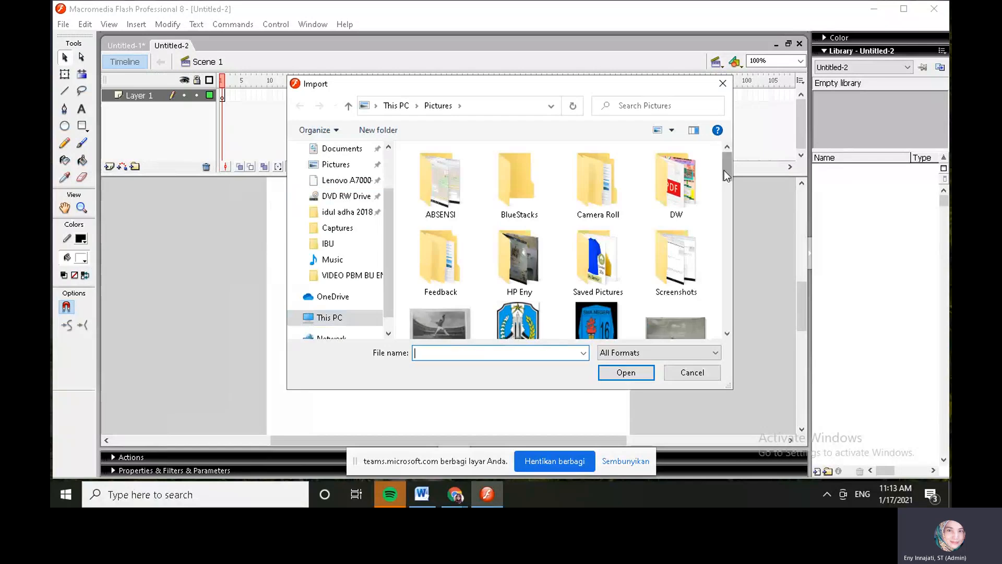
left_click_drag(727, 165, 733, 282)
left_click(440, 273)
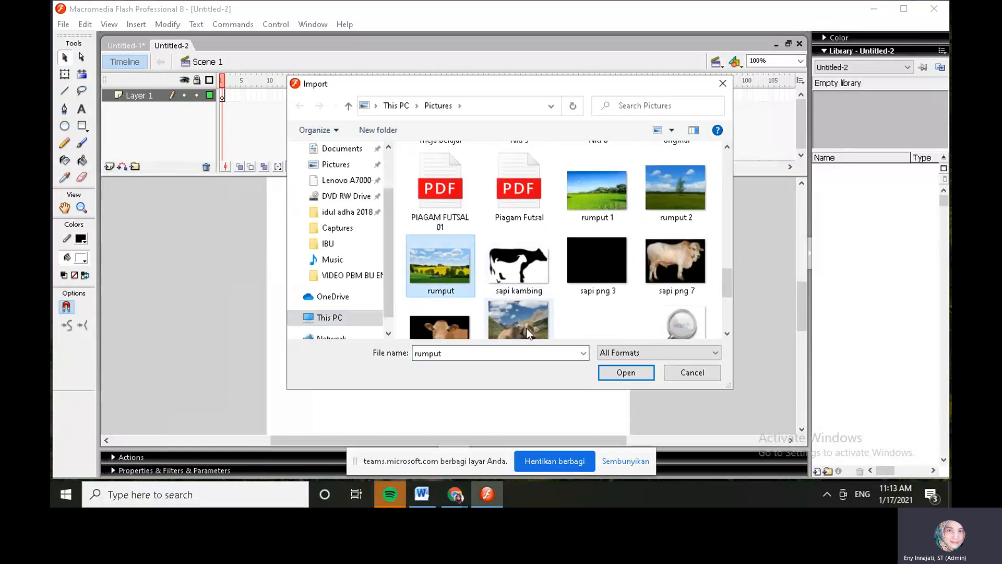
left_click(622, 373)
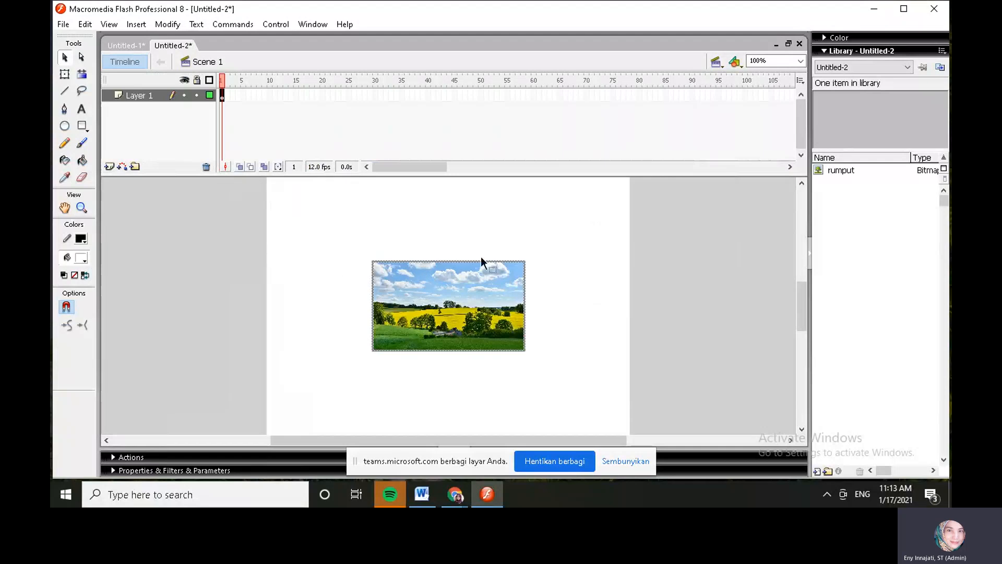
Enlarge the landscape picture with Free Transform so it covers the whole stage.
left_click(64, 74)
left_click(404, 292)
left_click_drag(372, 261, 268, 179)
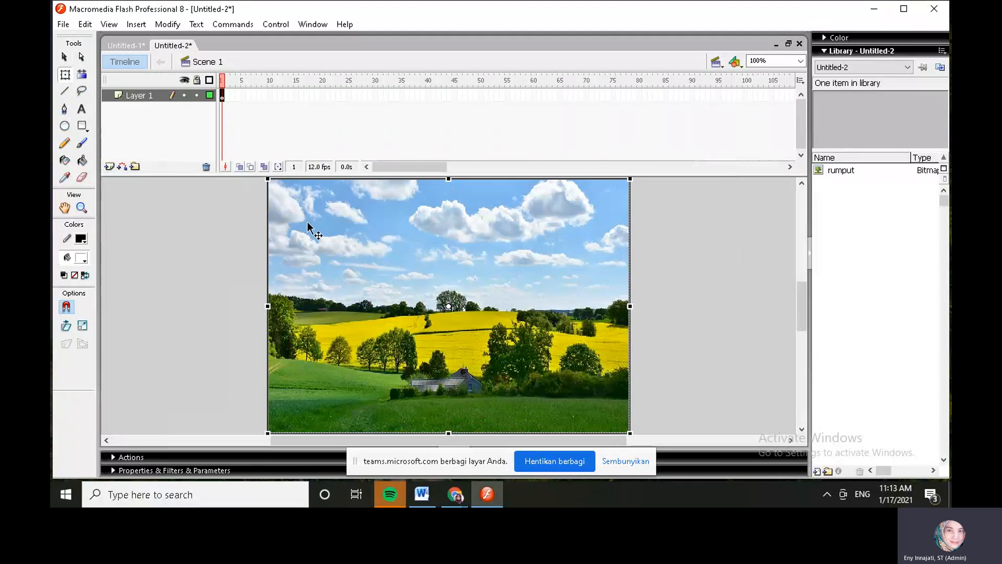
Extend the picture on Layer 1 by inserting a frame at frame 80.
left_click(641, 95)
right_click(640, 95)
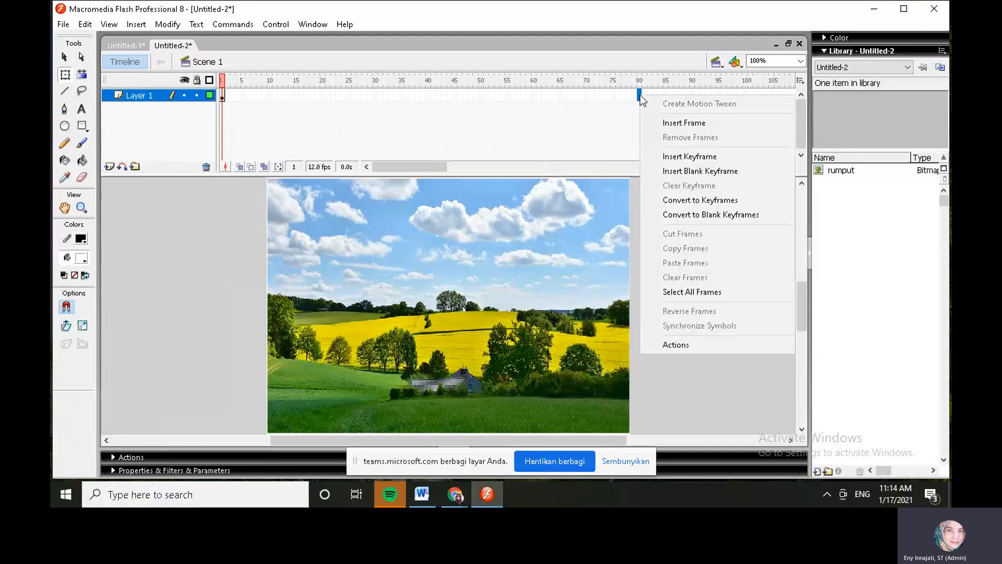
left_click(665, 120)
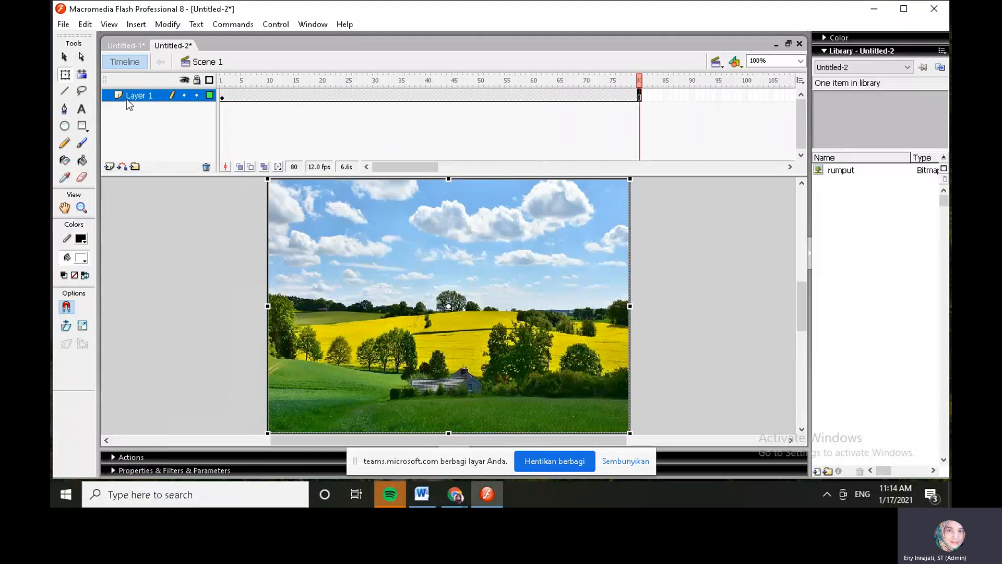
Add a new layer above Layer 1 and draw a tall, narrow ellipse across the stage's left edge.
left_click(108, 168)
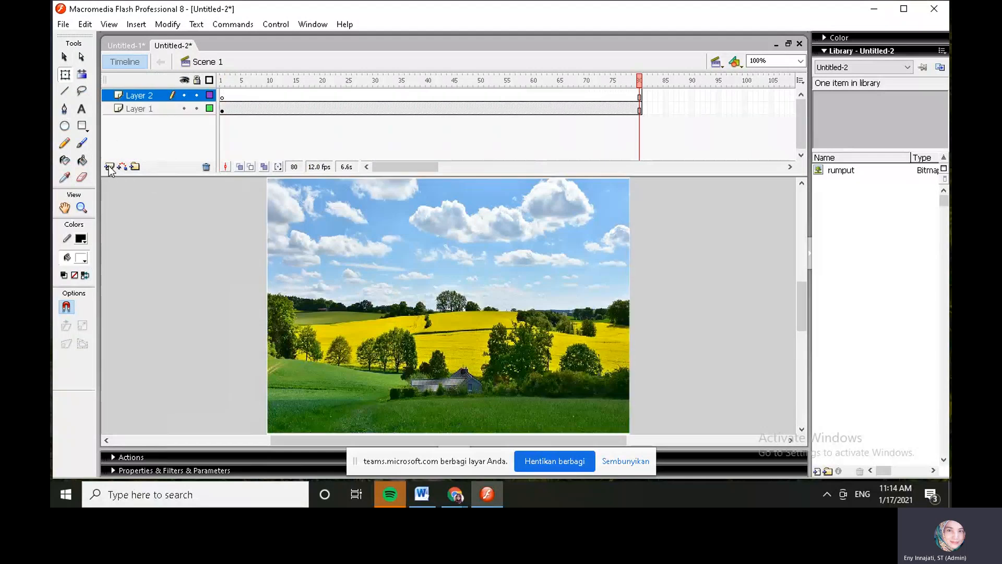
left_click(66, 129)
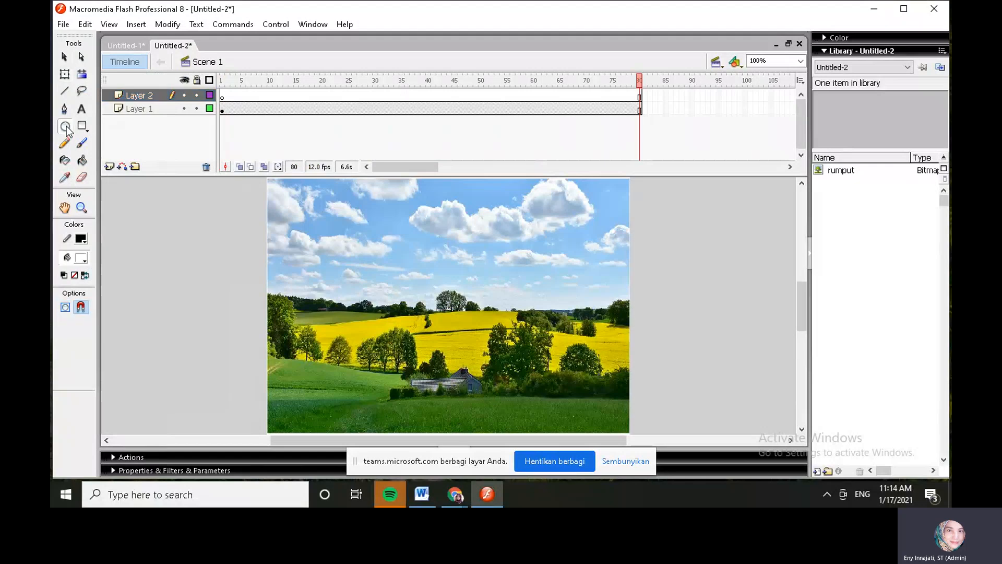
left_click_drag(215, 197, 289, 421)
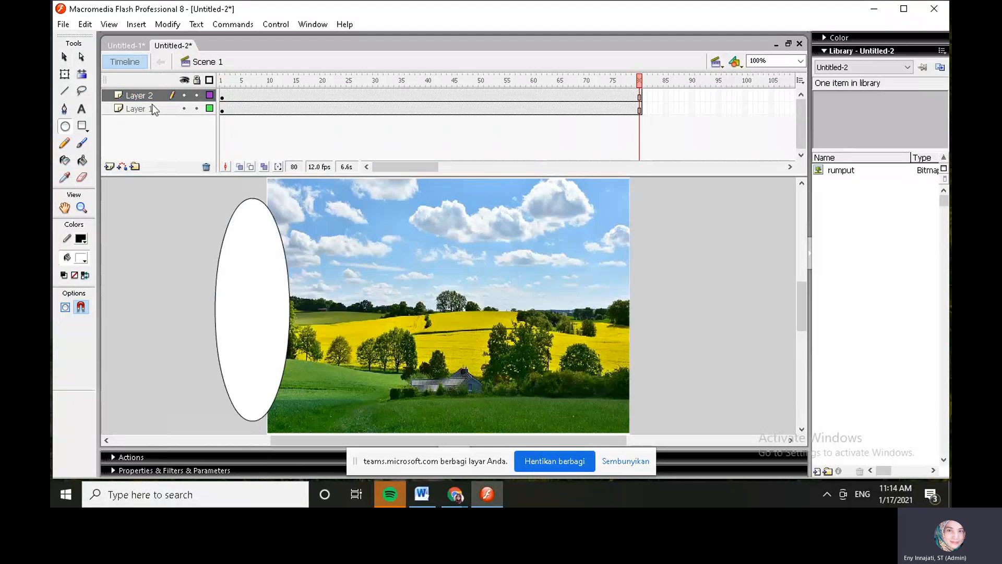
Insert a keyframe at frame 80 of Layer 2 and move the ellipse there across the picture to the stage's right edge.
right_click(640, 97)
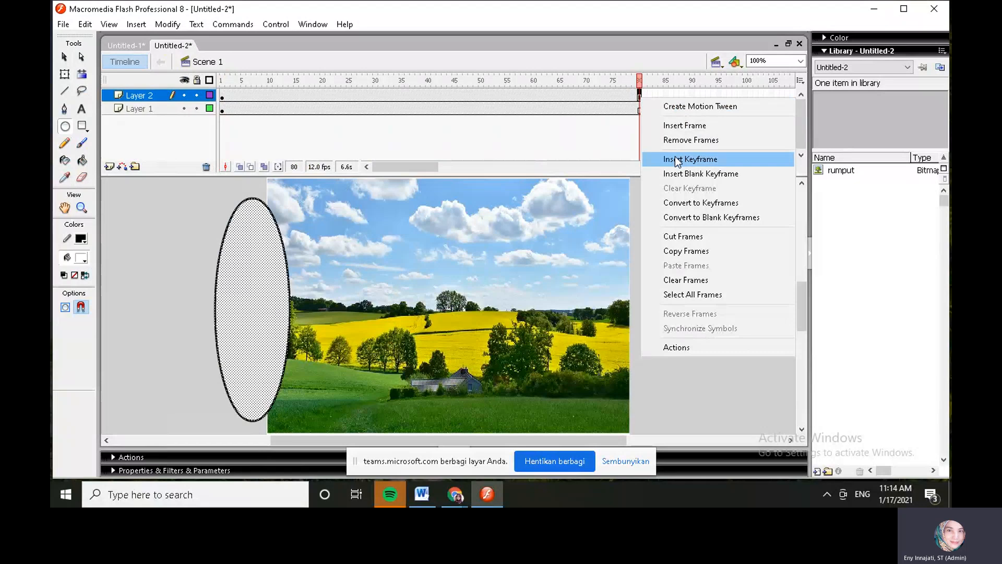
left_click(675, 159)
left_click(64, 56)
left_click_drag(249, 219, 637, 222)
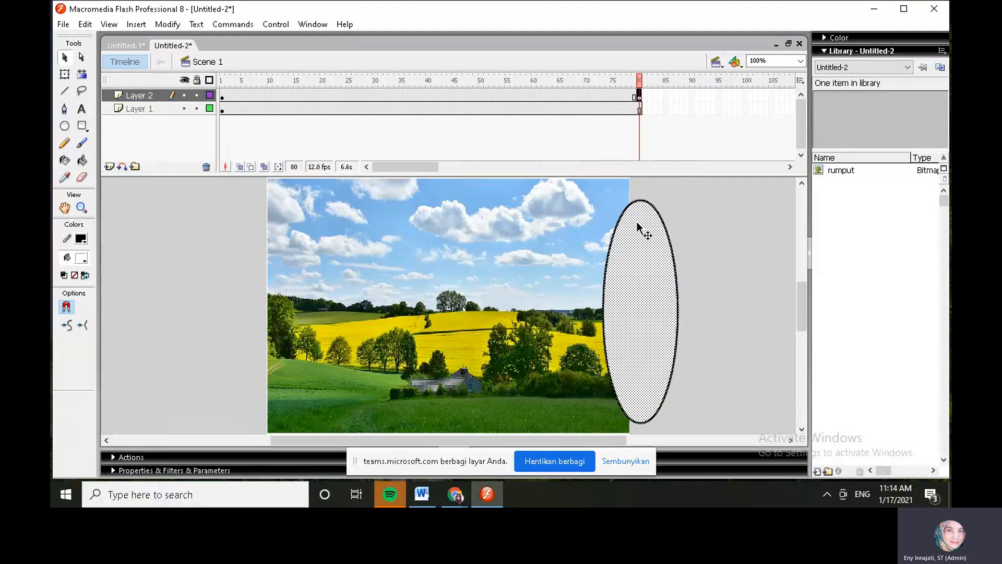
Create a motion tween from frame 1 of Layer 2 so the ellipse travels over the picture.
left_click(146, 96)
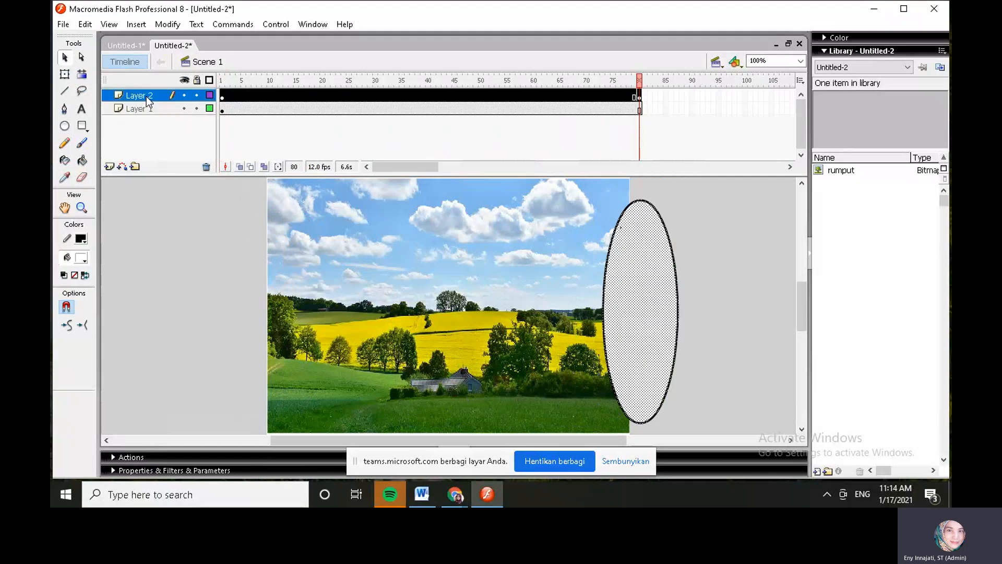
left_click(224, 102)
right_click(236, 104)
left_click(237, 108)
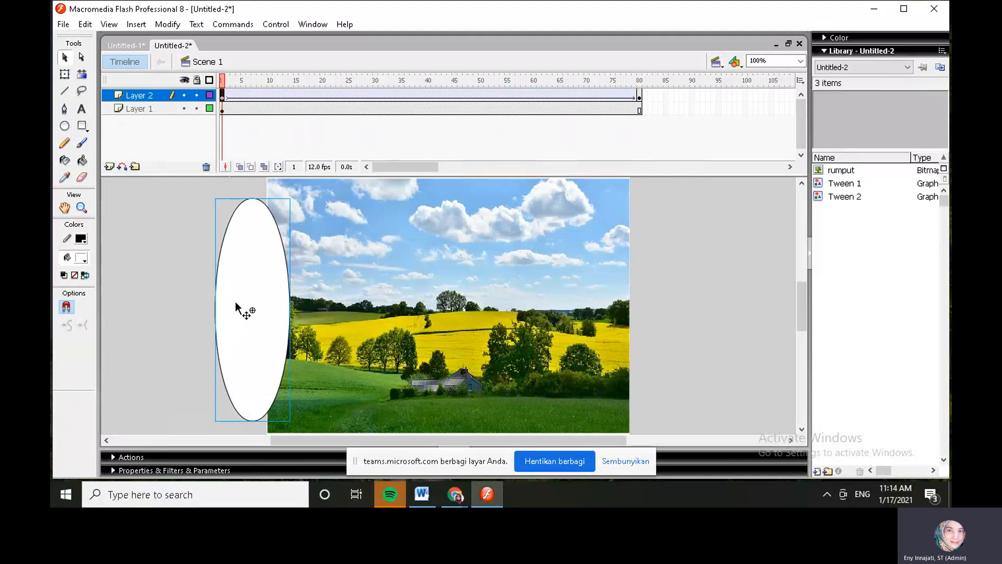
Turn Layer 2 into a mask over the picture layer and test the movie.
right_click(142, 98)
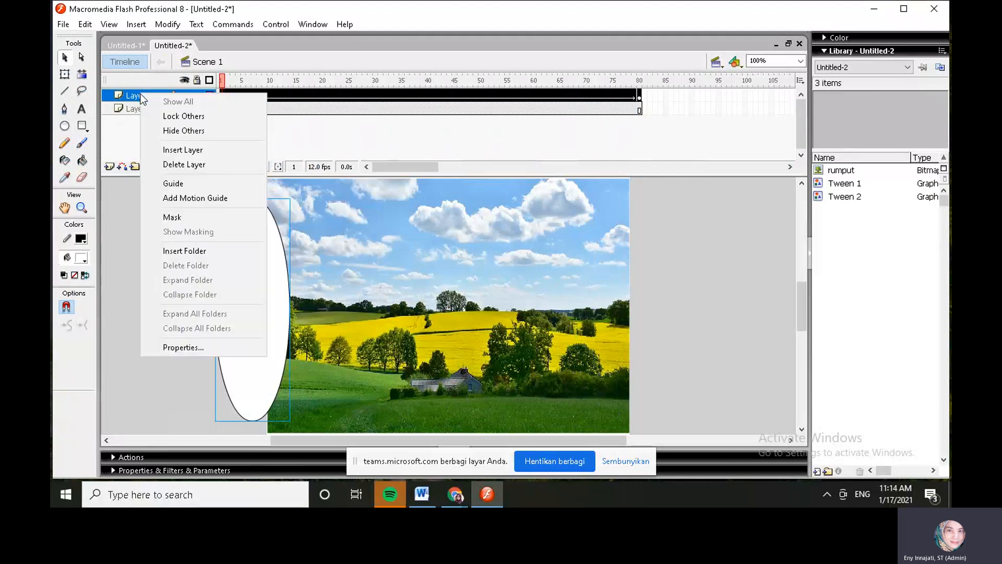
left_click(174, 219)
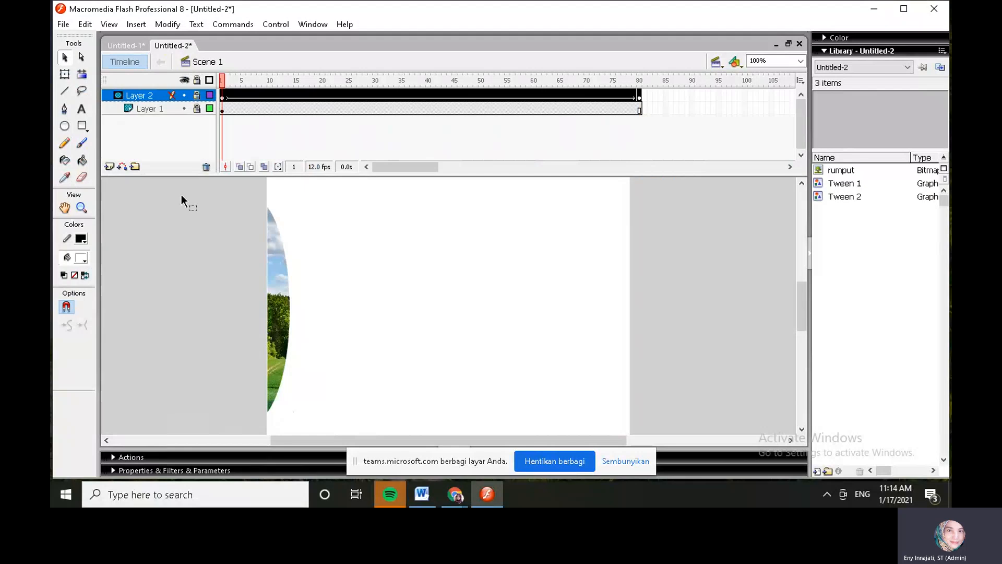
key("ctrl+Return")
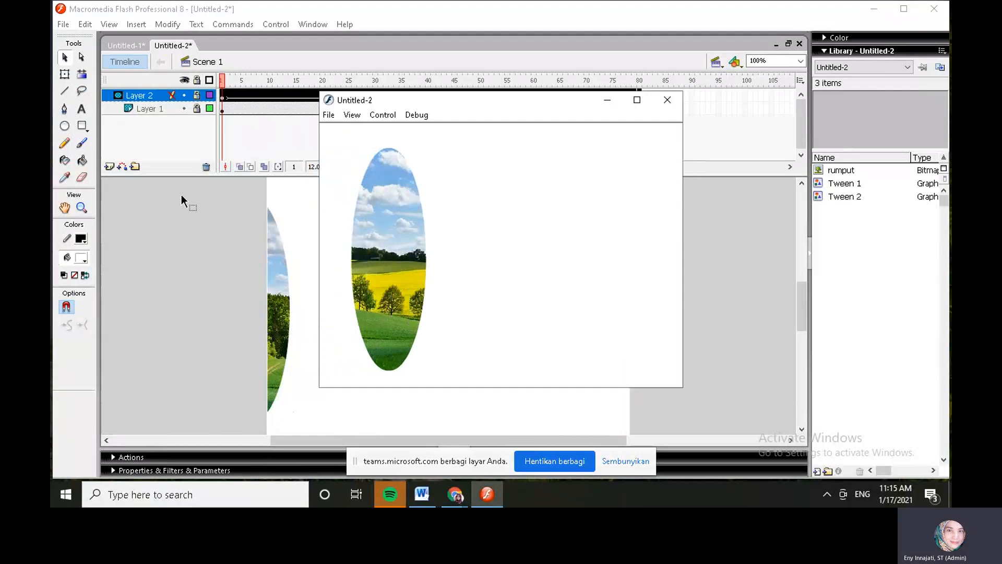